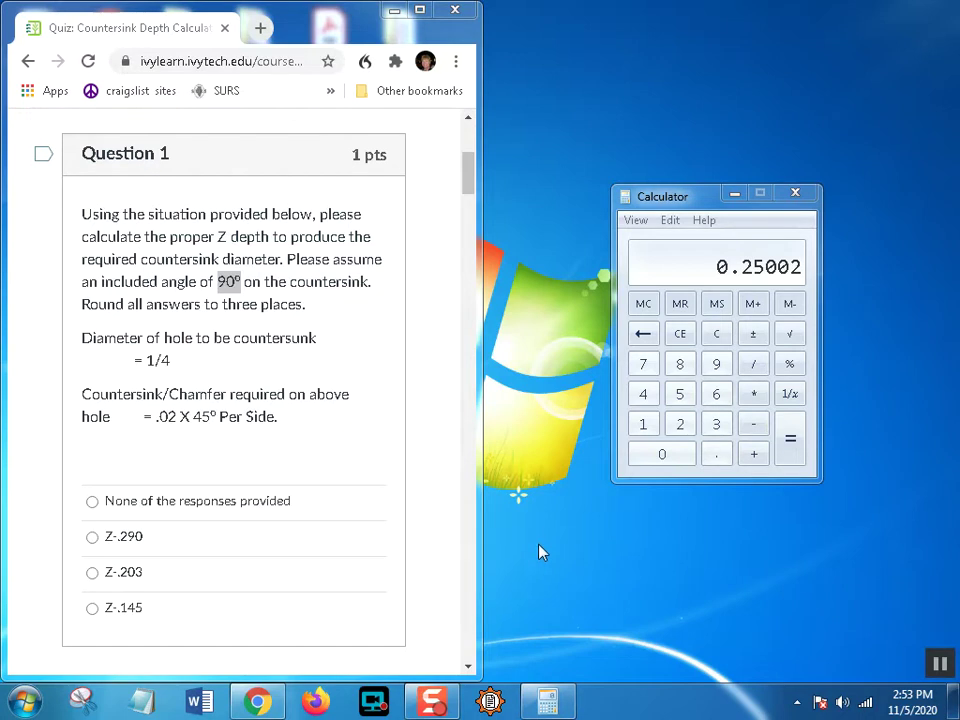
Clear the calculator and compute Question 1's countersink diameter by adding 0.04 to the .250 hole diameter
{"action": "left_click", "coordinate": [716, 334]}
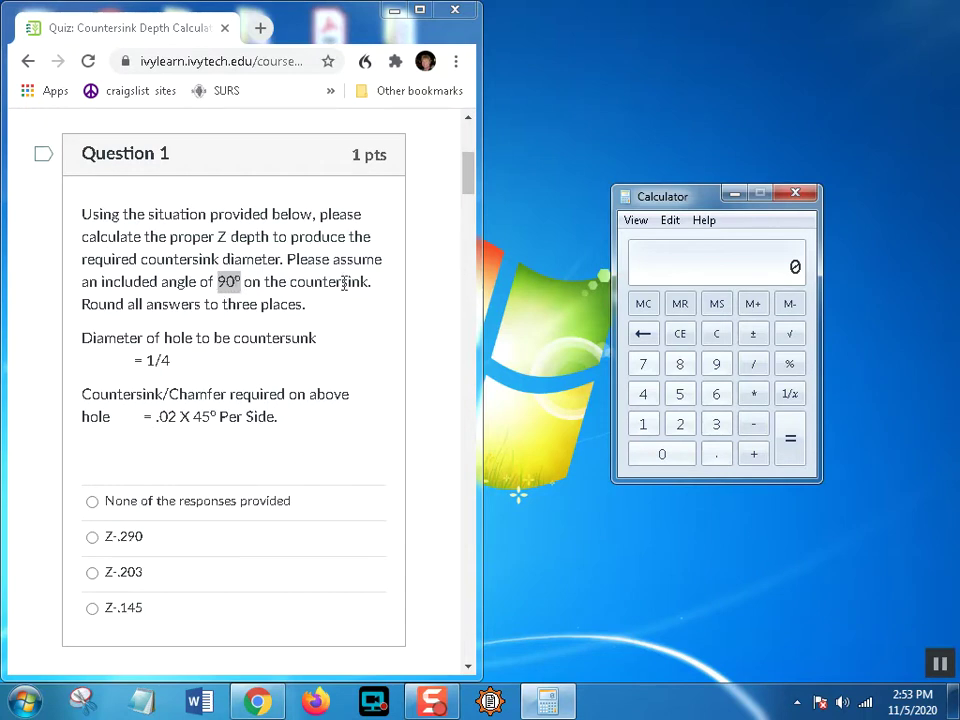
{"action": "left_click_drag", "start_coordinate": [370, 284], "coordinate": [288, 283]}
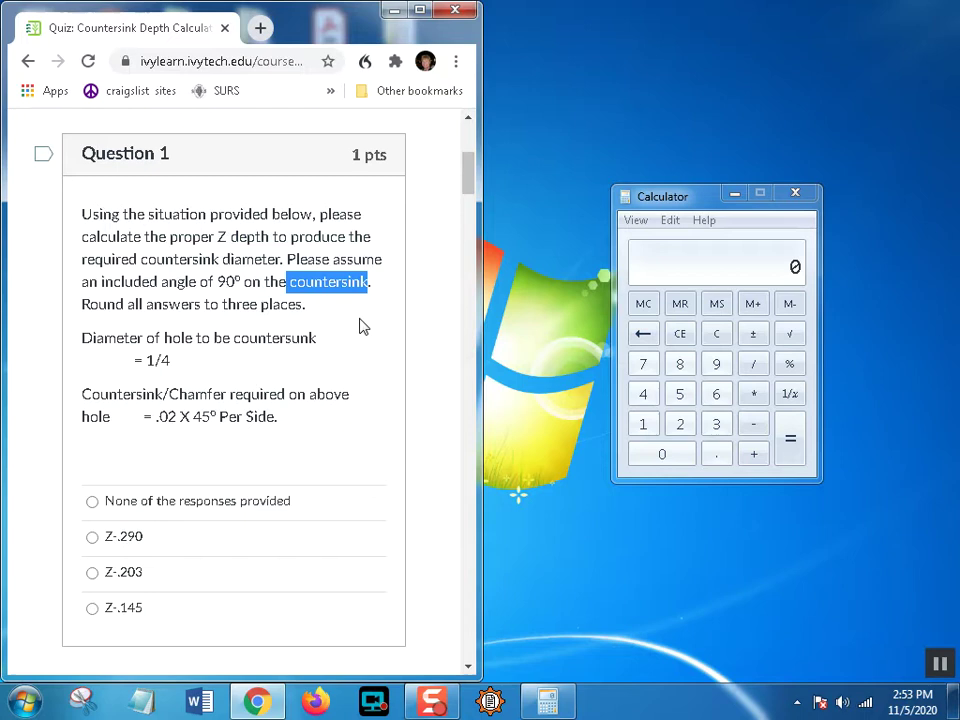
{"action": "left_click", "coordinate": [439, 347]}
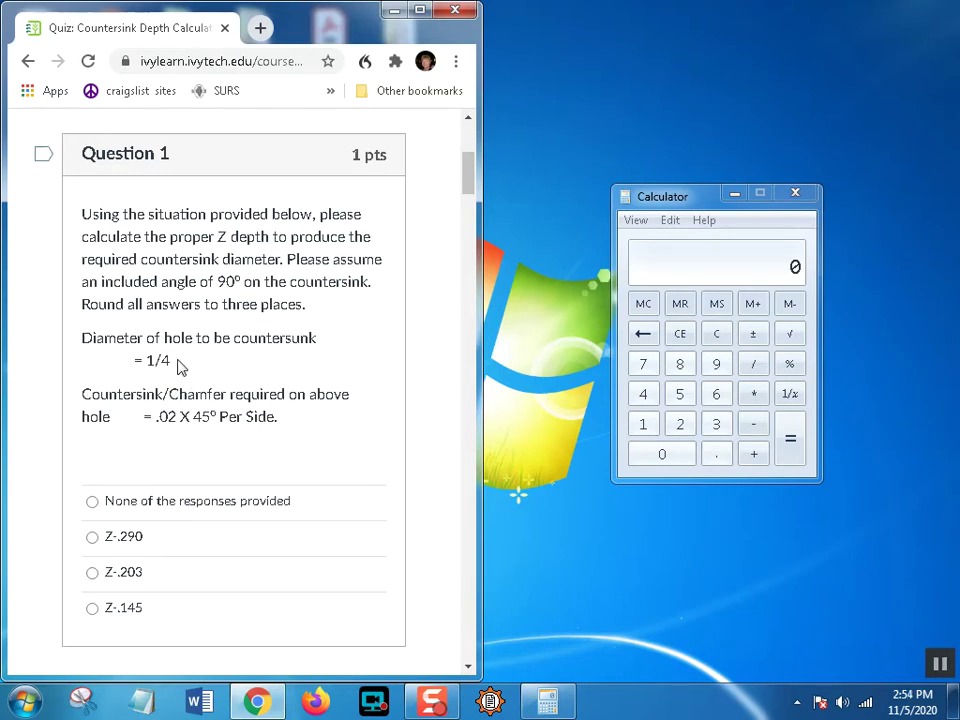
{"action": "left_click_drag", "start_coordinate": [170, 363], "coordinate": [144, 362]}
{"action": "left_click", "coordinate": [196, 370]}
{"action": "left_click", "coordinate": [688, 266]}
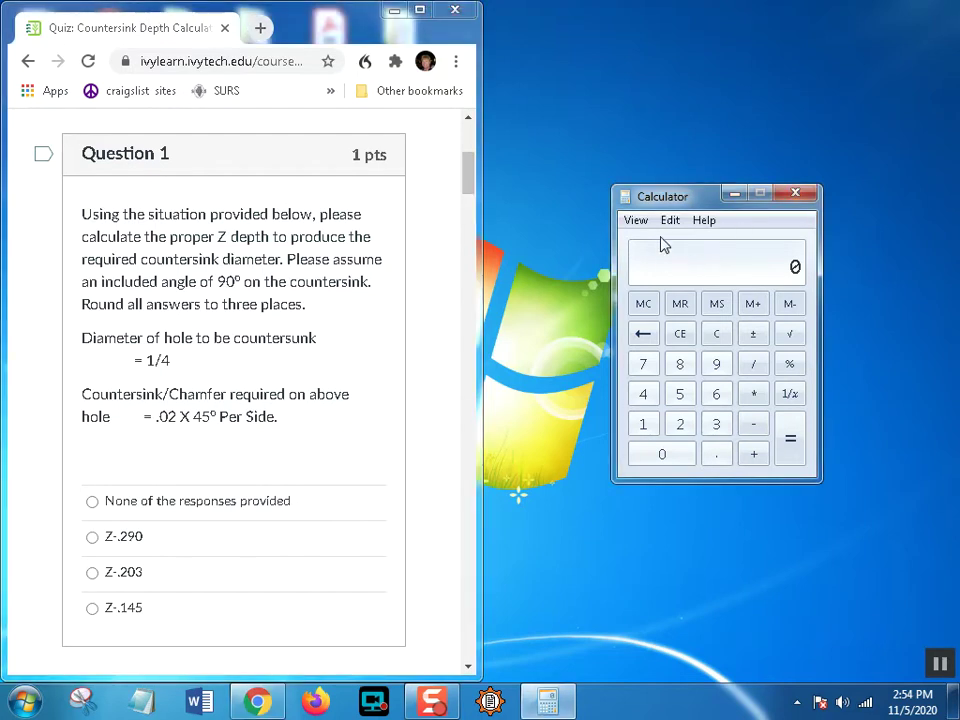
{"action": "type", "text": ".250"}
{"action": "key", "text": "plus"}
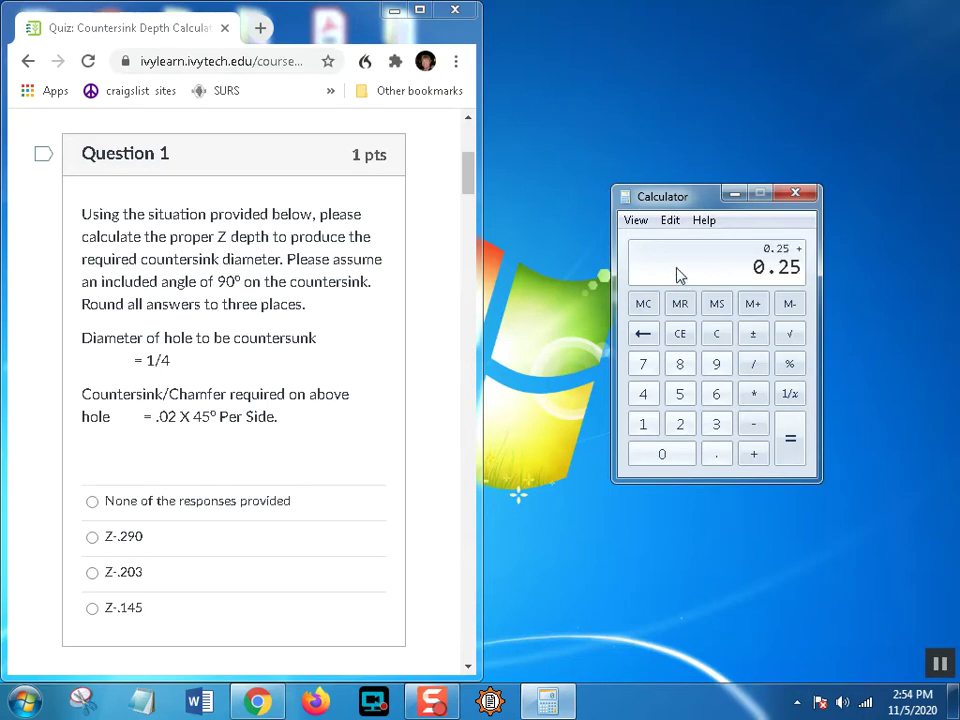
{"action": "type", "text": "0.04"}
{"action": "key", "text": "Return"}
Divide the calculated diameter by 2 and choose Z-.145 as the answer to Question 1
{"action": "left_click", "coordinate": [754, 364]}
{"action": "left_click", "coordinate": [682, 423]}
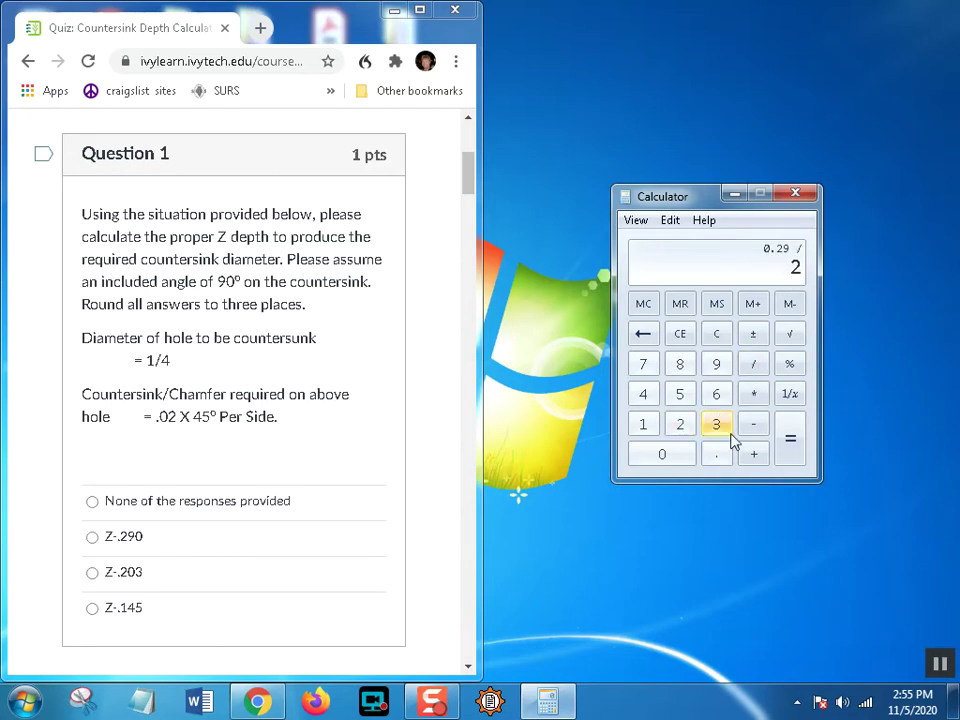
{"action": "left_click", "coordinate": [792, 452]}
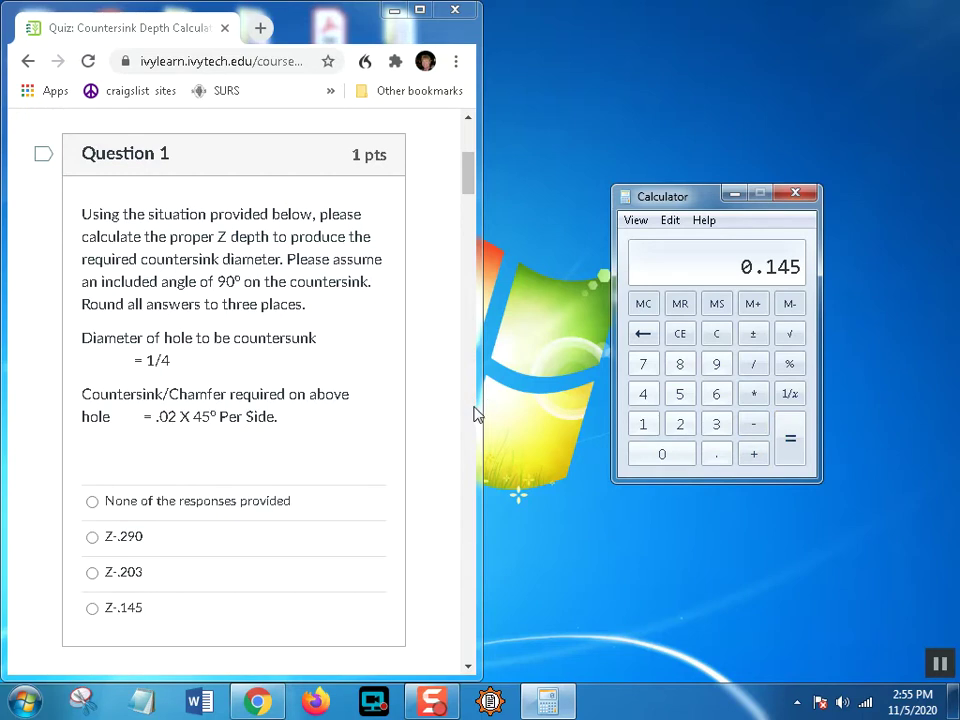
{"action": "left_click", "coordinate": [92, 608]}
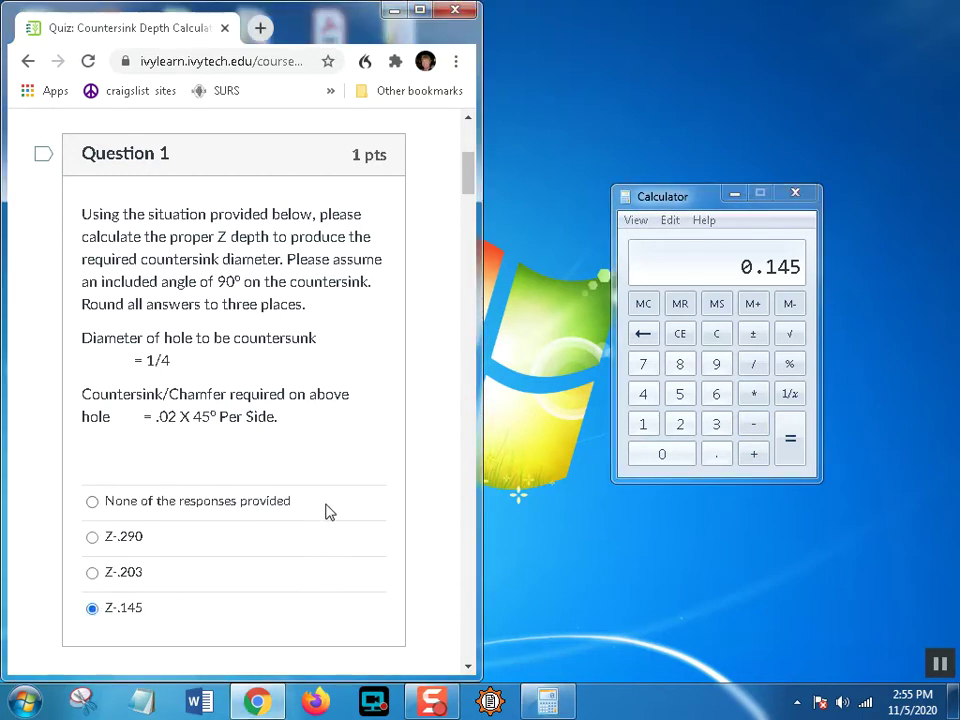
Go to Question 2 and convert its 55/64 hole diameter to a decimal on the cleared calculator
{"action": "scroll", "coordinate": [328, 510], "scroll_direction": "down", "scroll_amount": 5}
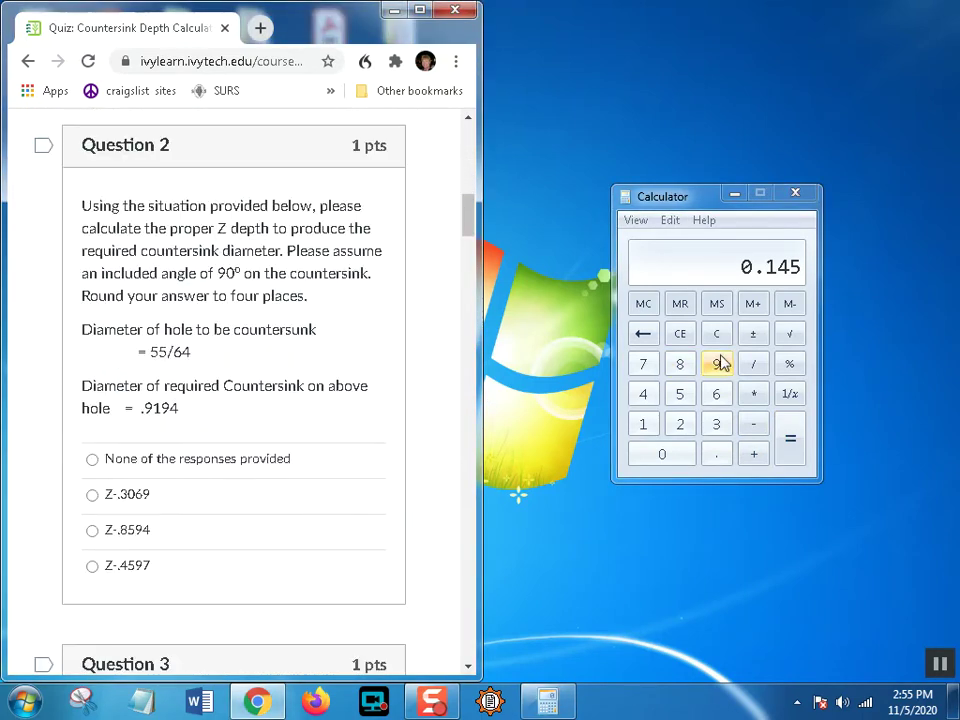
{"action": "left_click", "coordinate": [716, 335]}
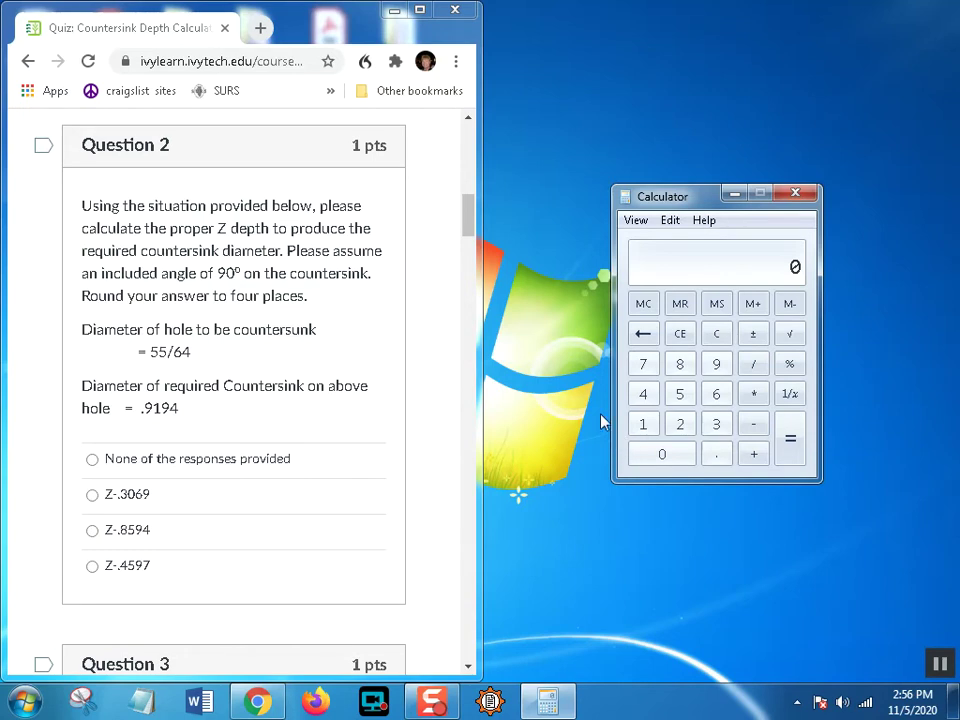
{"action": "type", "text": "55"}
{"action": "key", "text": "slash"}
{"action": "type", "text": "64"}
{"action": "key", "text": "Return"}
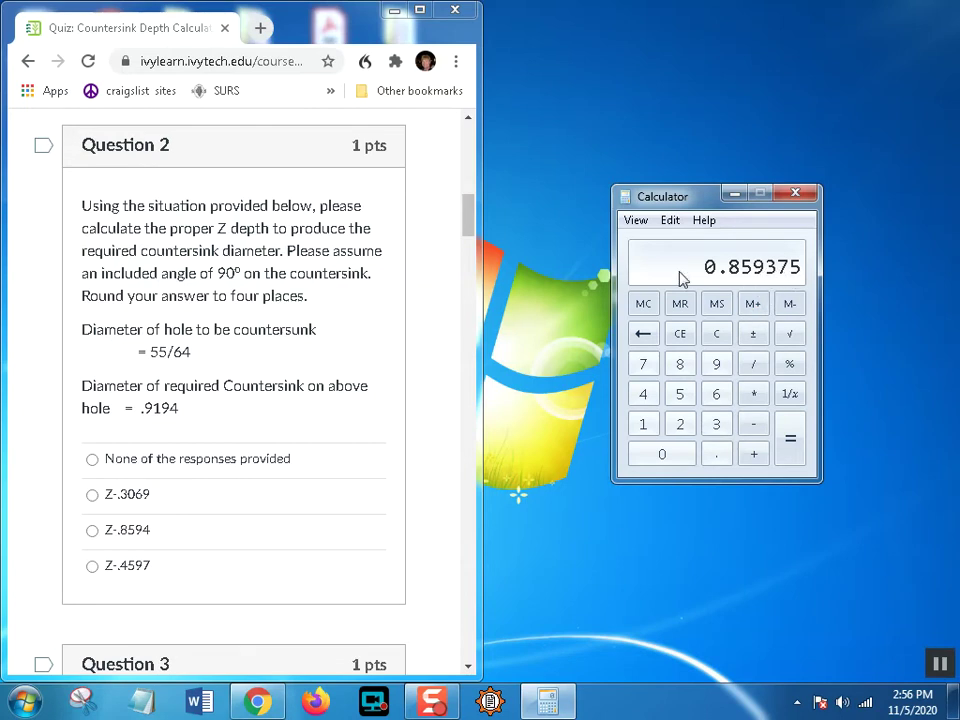
{"action": "left_click", "coordinate": [716, 334]}
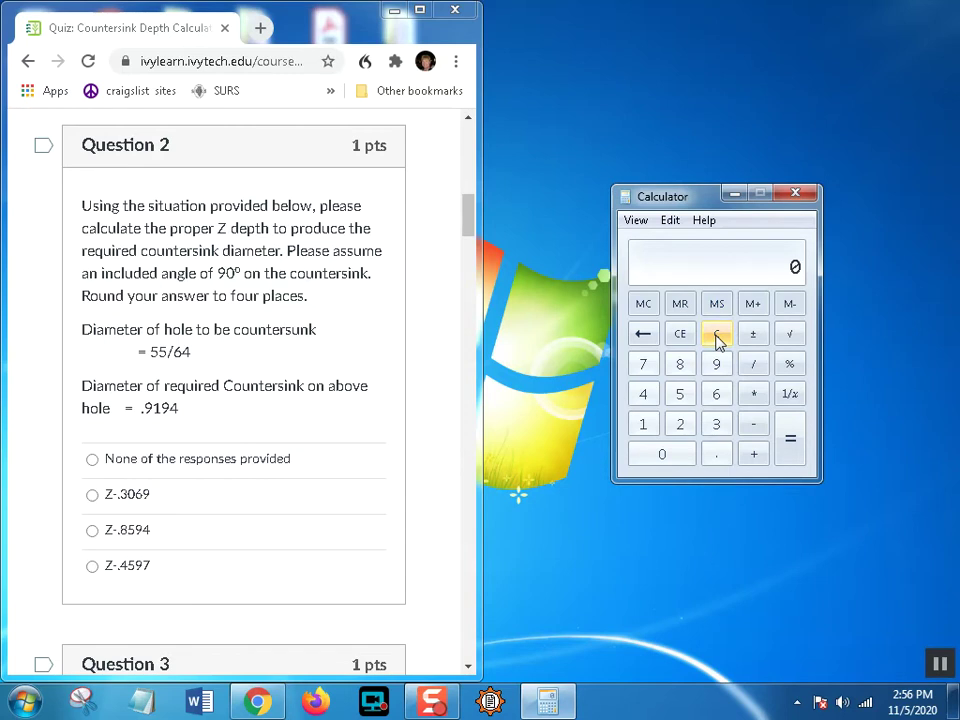
{"action": "type", "text": "55"}
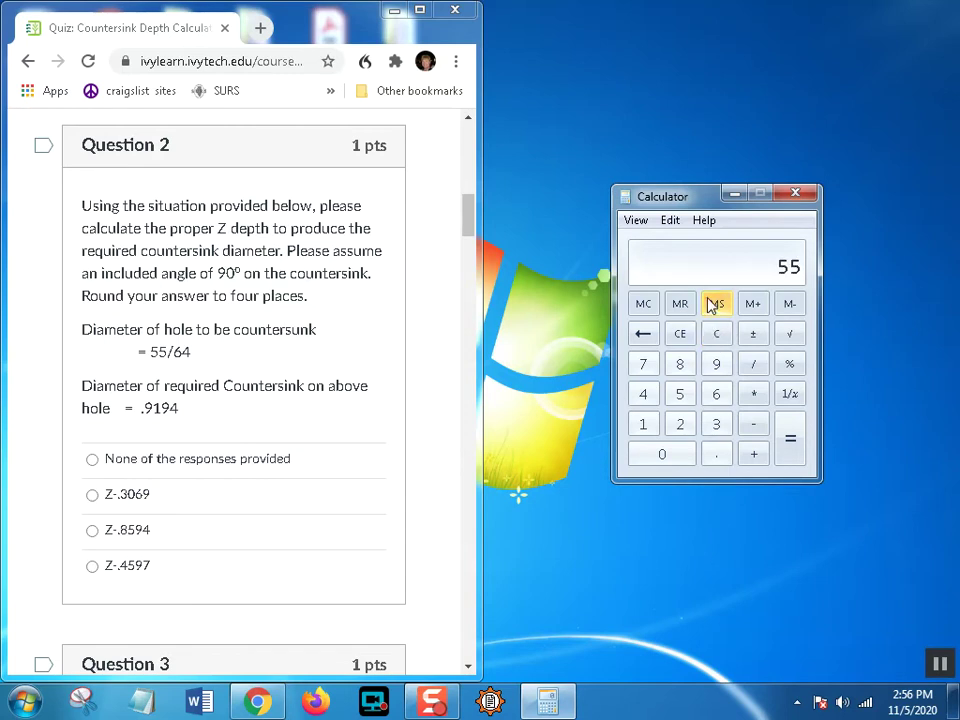
{"action": "key", "text": "slash"}
{"action": "type", "text": "64"}
{"action": "key", "text": "Return"}
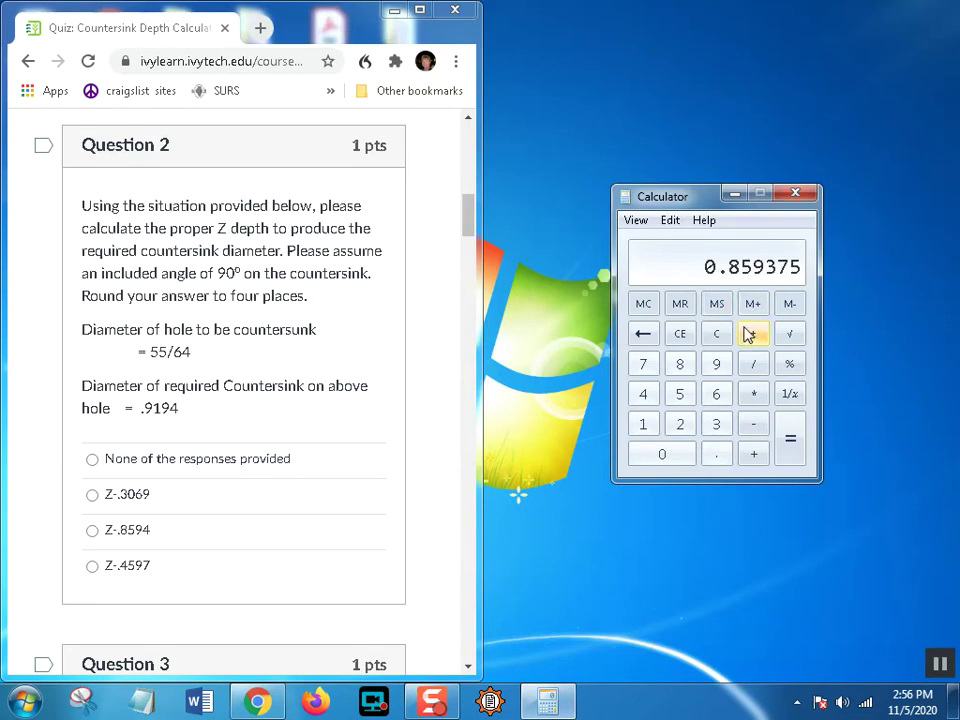
Clear the calculator and copy the required countersink diameter .9194 from Question 2 into it
{"action": "left_click", "coordinate": [716, 336]}
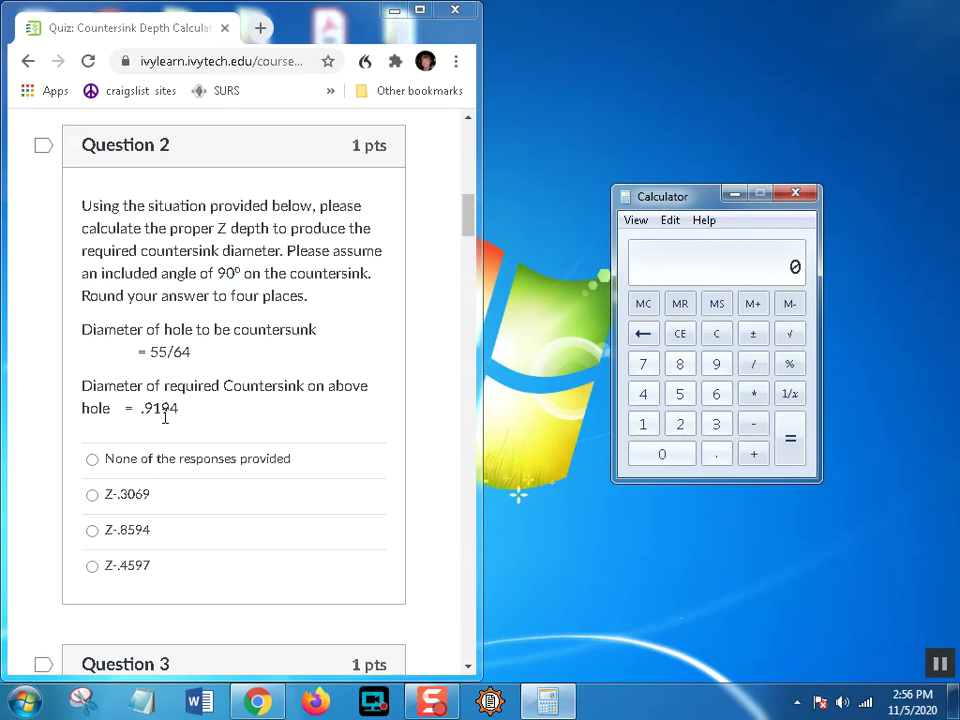
{"action": "left_click_drag", "start_coordinate": [179, 408], "coordinate": [140, 418]}
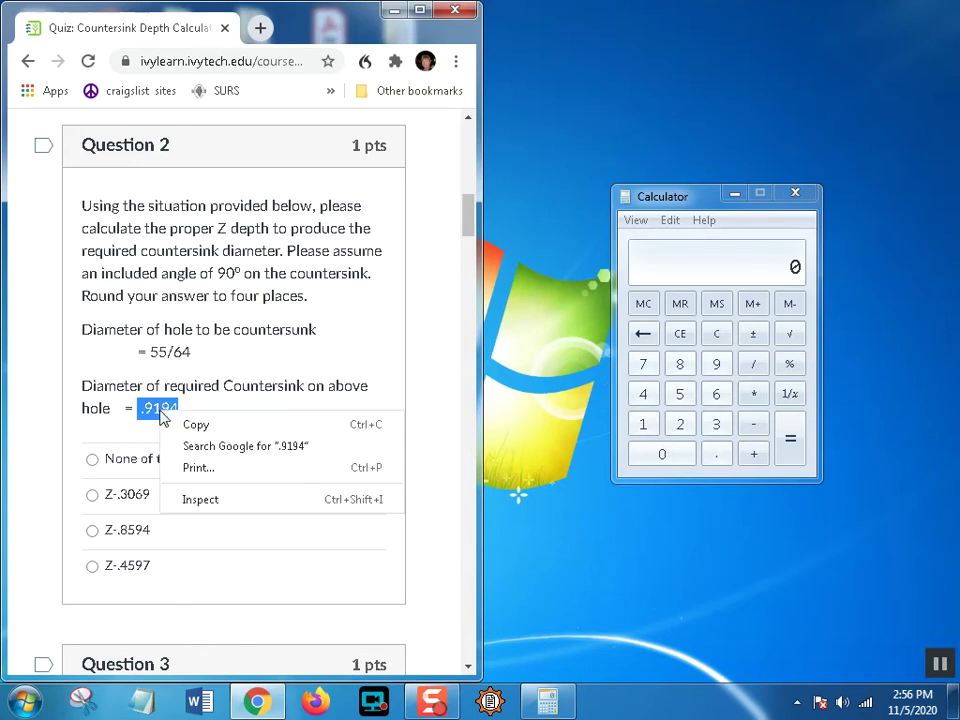
{"action": "left_click", "coordinate": [190, 428]}
{"action": "left_click", "coordinate": [776, 265]}
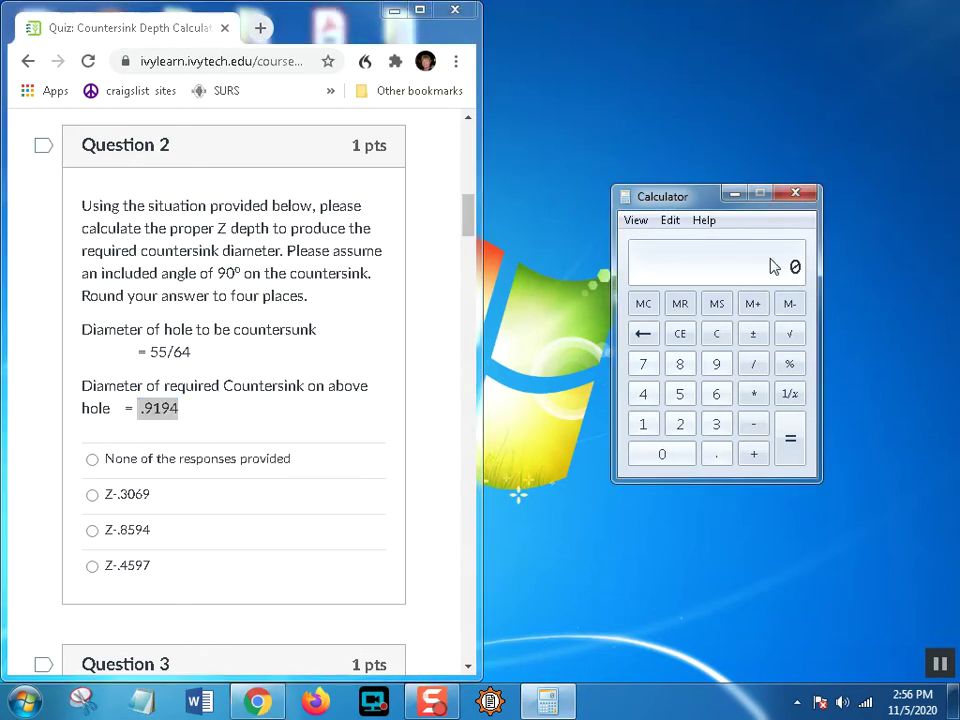
{"action": "right_click", "coordinate": [773, 265]}
{"action": "left_click", "coordinate": [813, 295]}
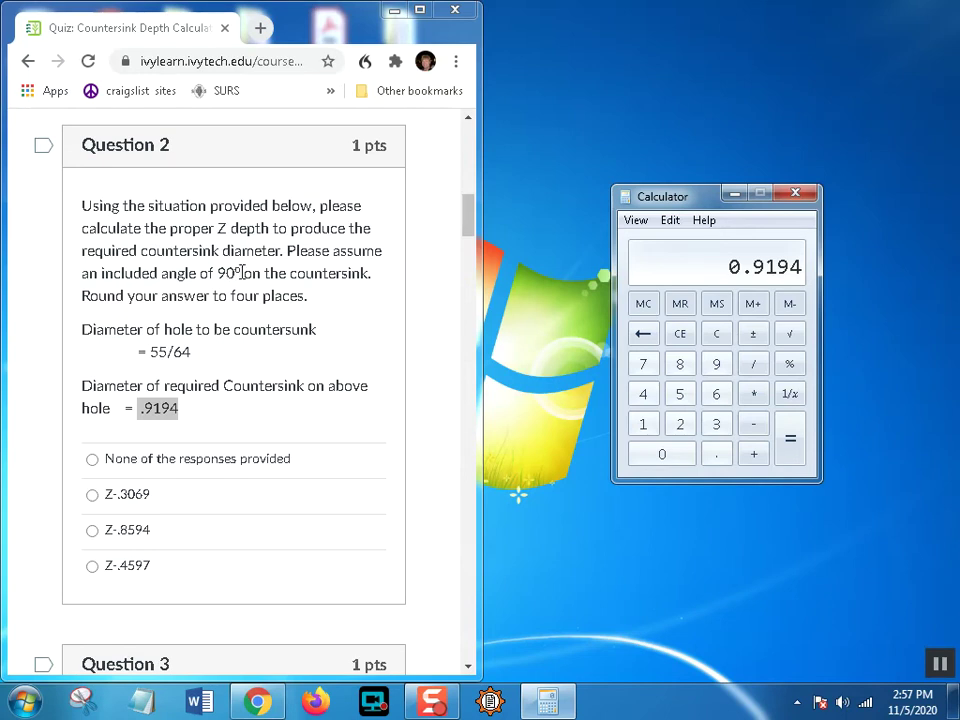
Divide the .9194 countersink diameter by 2 and choose Z-.4597 as the answer to Question 2
{"action": "left_click_drag", "start_coordinate": [242, 274], "coordinate": [216, 274]}
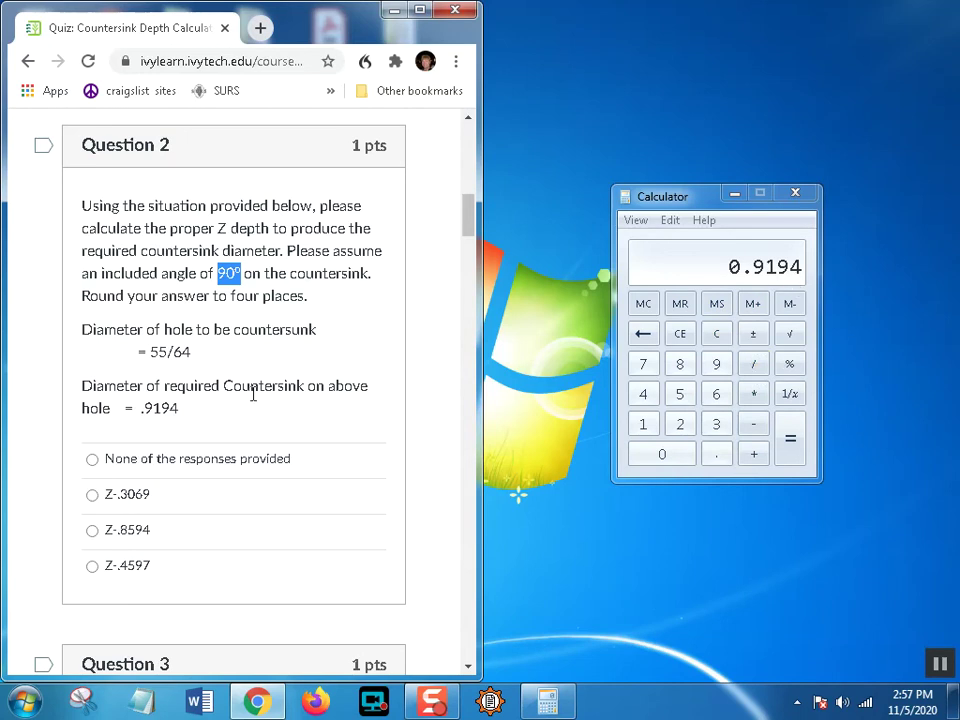
{"action": "left_click", "coordinate": [752, 375]}
{"action": "left_click", "coordinate": [679, 428]}
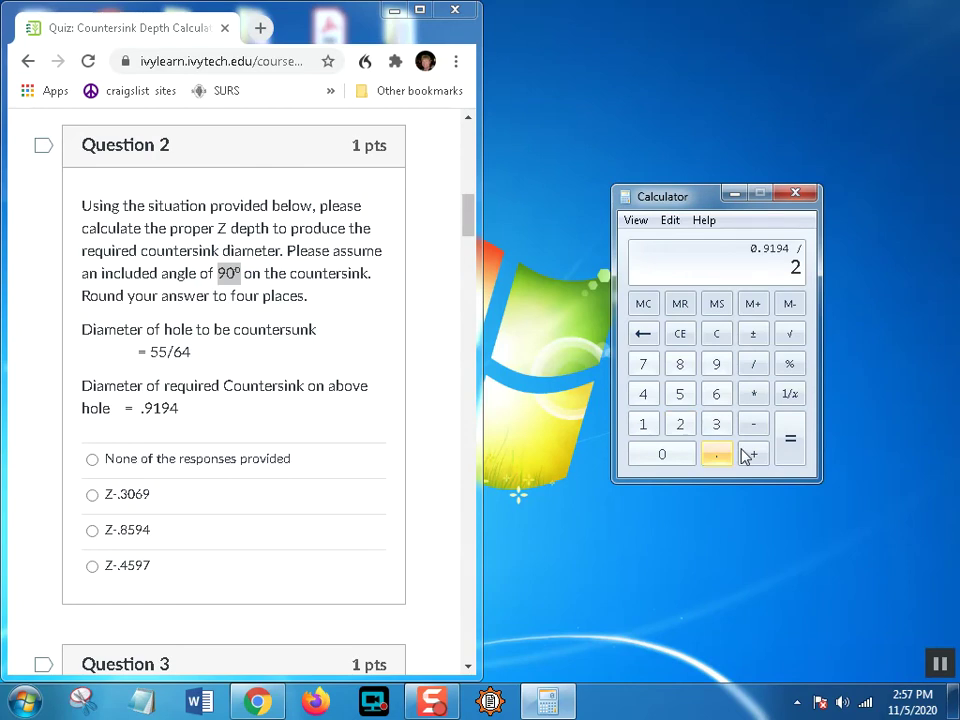
{"action": "left_click", "coordinate": [795, 454]}
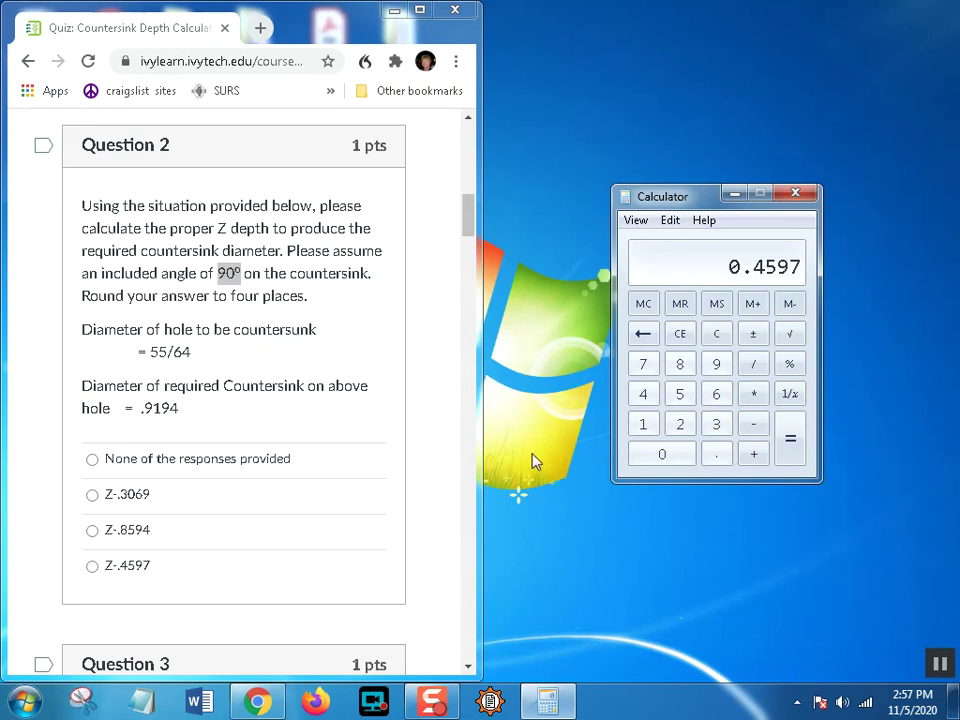
{"action": "left_click", "coordinate": [92, 569]}
Go to Question 5 and calculate its countersink diameter from a cleared calculator as 13/32 plus .06
{"action": "left_click_drag", "start_coordinate": [467, 215], "coordinate": [446, 347]}
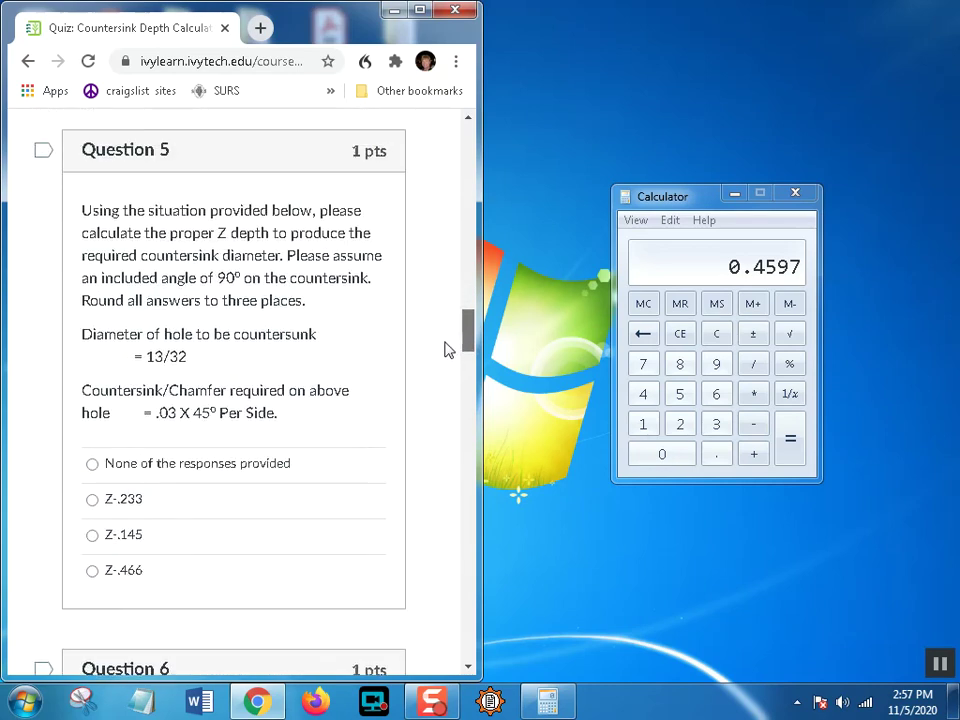
{"action": "left_click", "coordinate": [716, 336]}
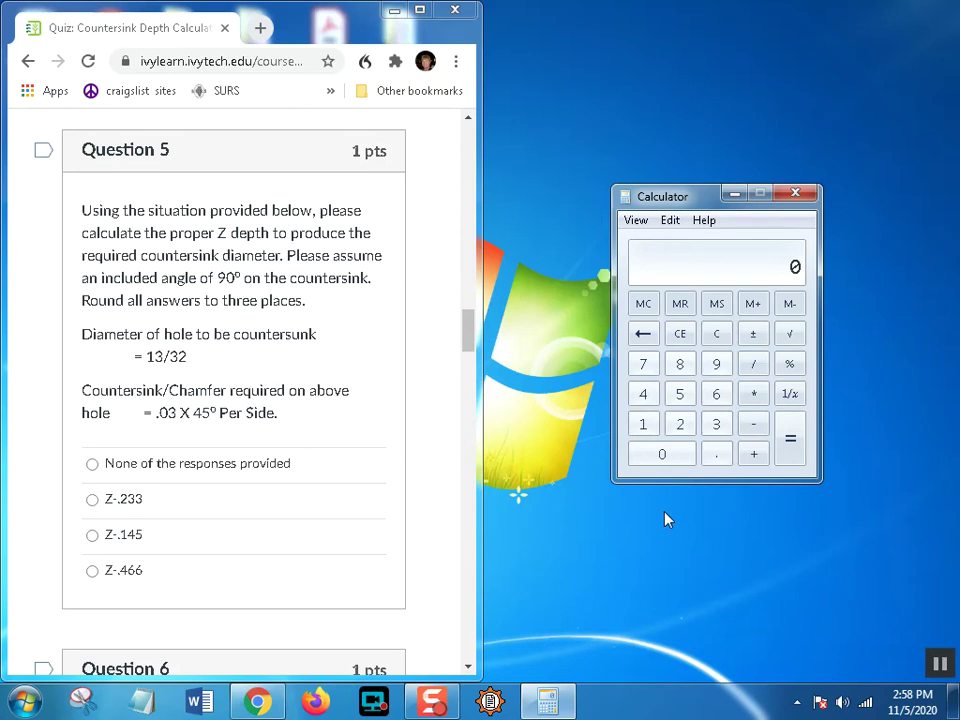
{"action": "double_click", "coordinate": [167, 412]}
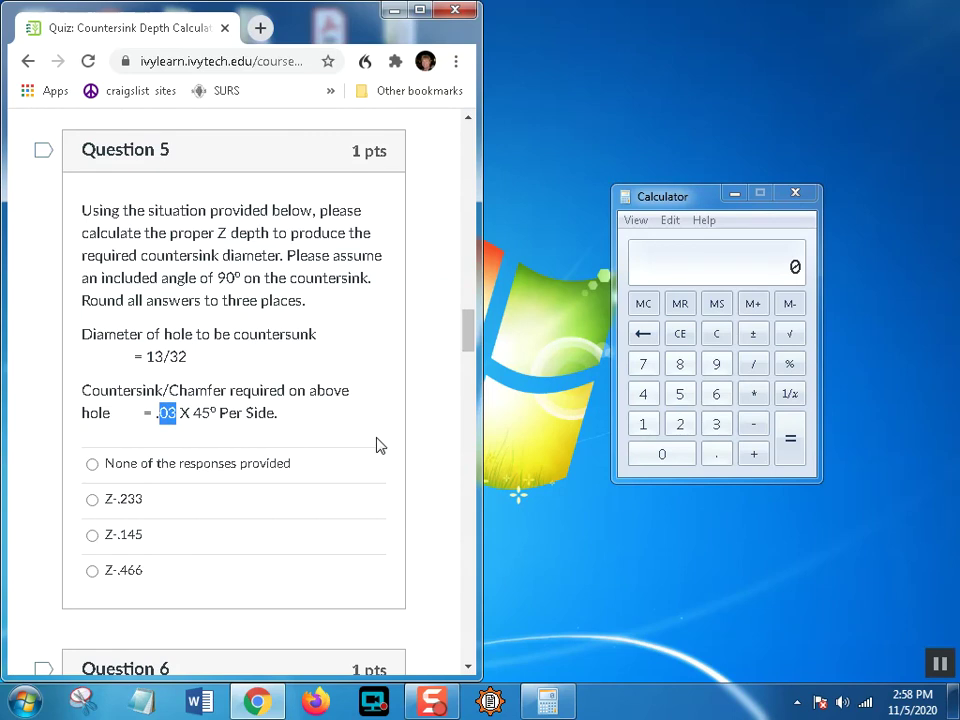
{"action": "left_click", "coordinate": [645, 268]}
{"action": "type", "text": "1"}
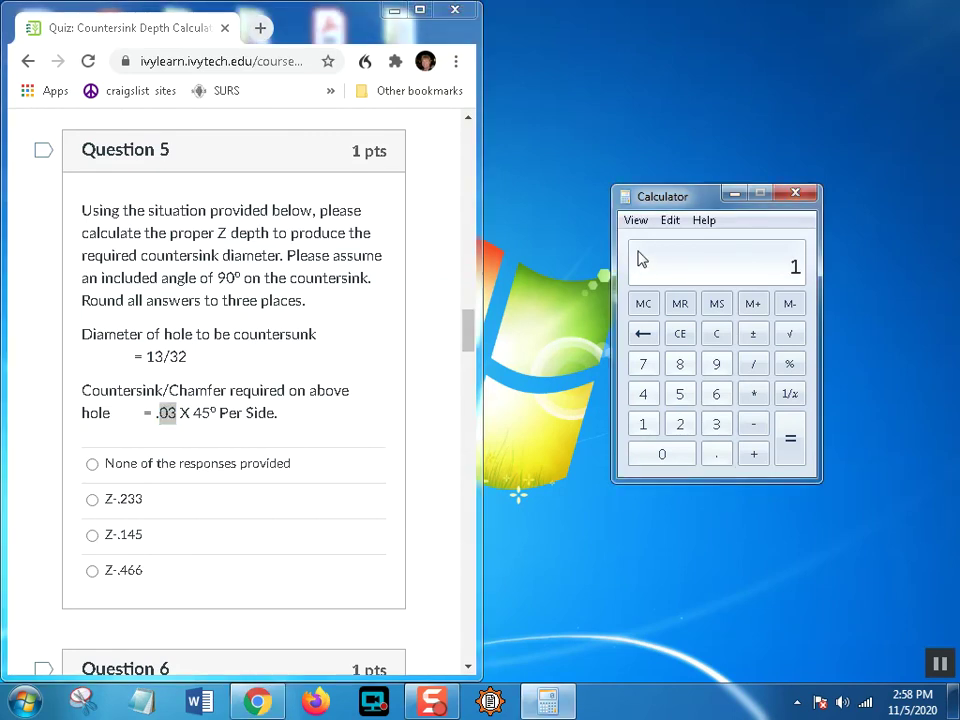
{"action": "type", "text": "3 / 32"}
{"action": "key", "text": "Return"}
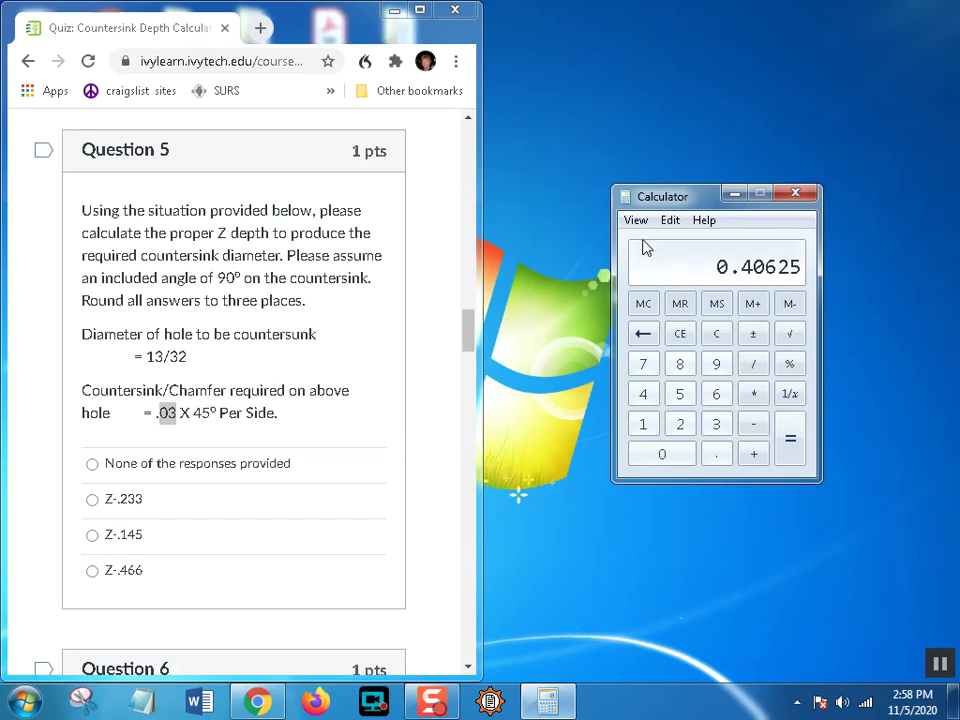
{"action": "type", "text": "+.06"}
{"action": "key", "text": "Return"}
Halve Question 5's calculated countersink diameter and choose Z-.233 as its answer
{"action": "left_click", "coordinate": [758, 372]}
{"action": "left_click", "coordinate": [680, 424]}
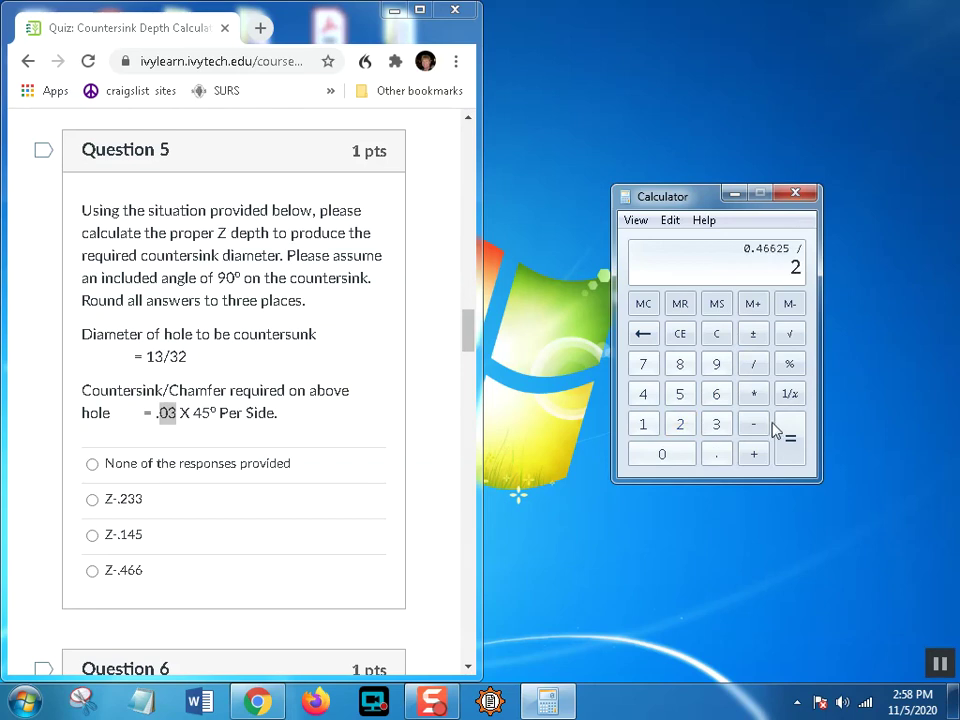
{"action": "left_click", "coordinate": [786, 430]}
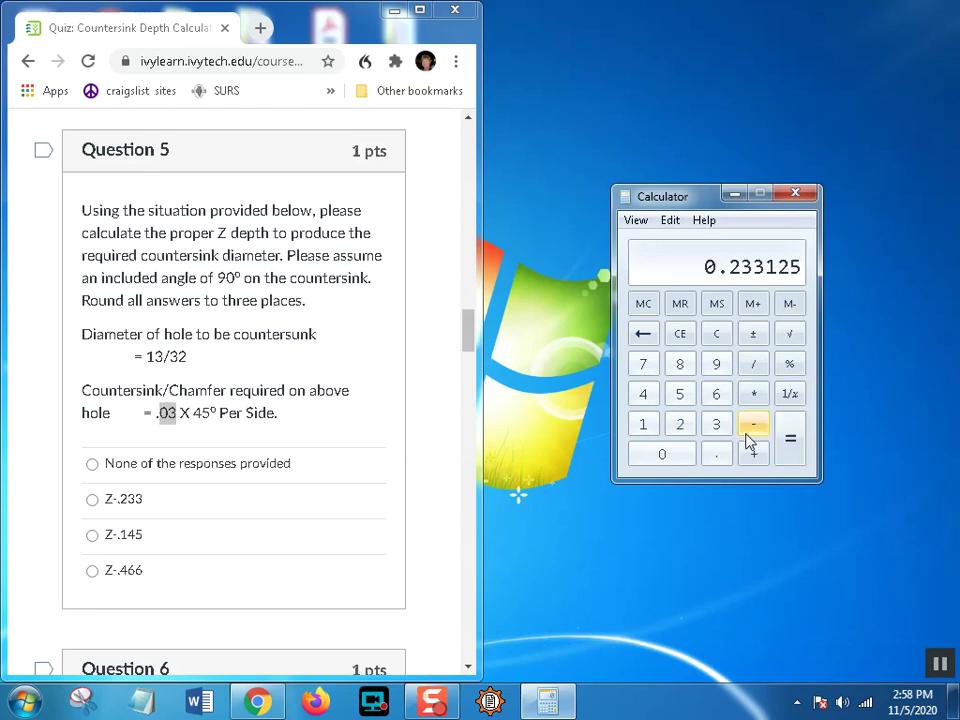
{"action": "left_click", "coordinate": [93, 501]}
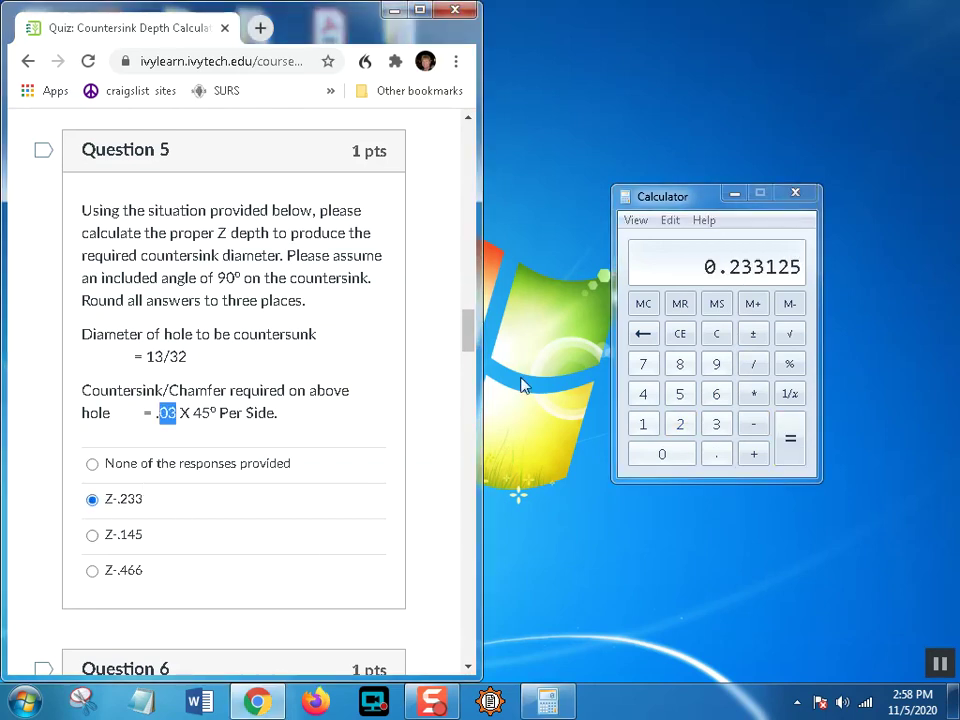
Clear the calculator, go to Question 9 and calculate its countersink diameter as 3/16 plus 0.03
{"action": "left_click", "coordinate": [716, 337]}
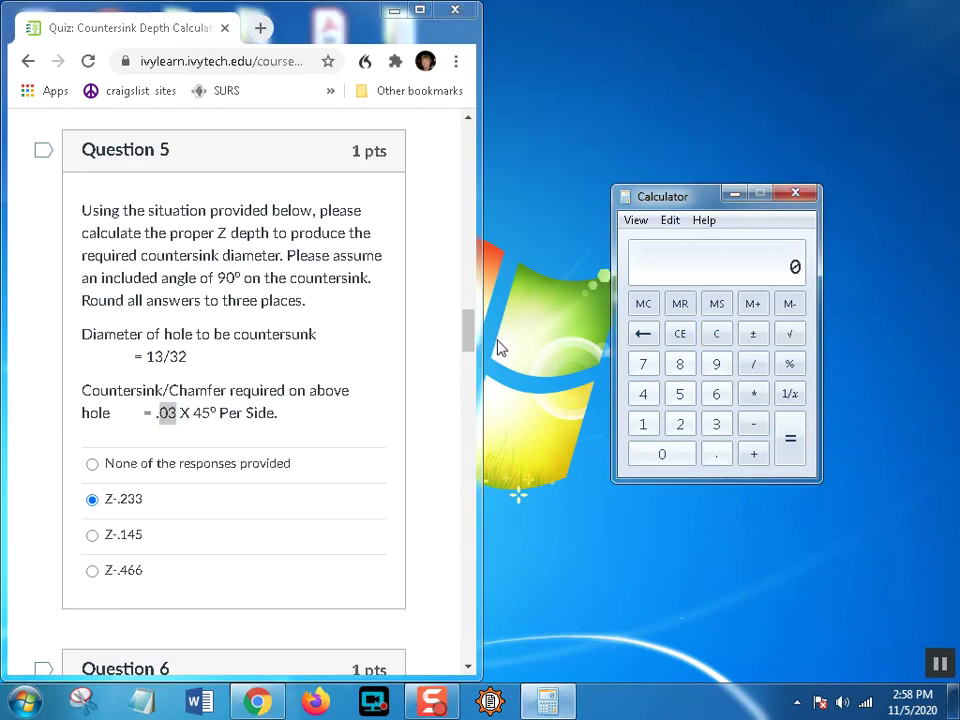
{"action": "left_click_drag", "start_coordinate": [467, 328], "coordinate": [457, 492]}
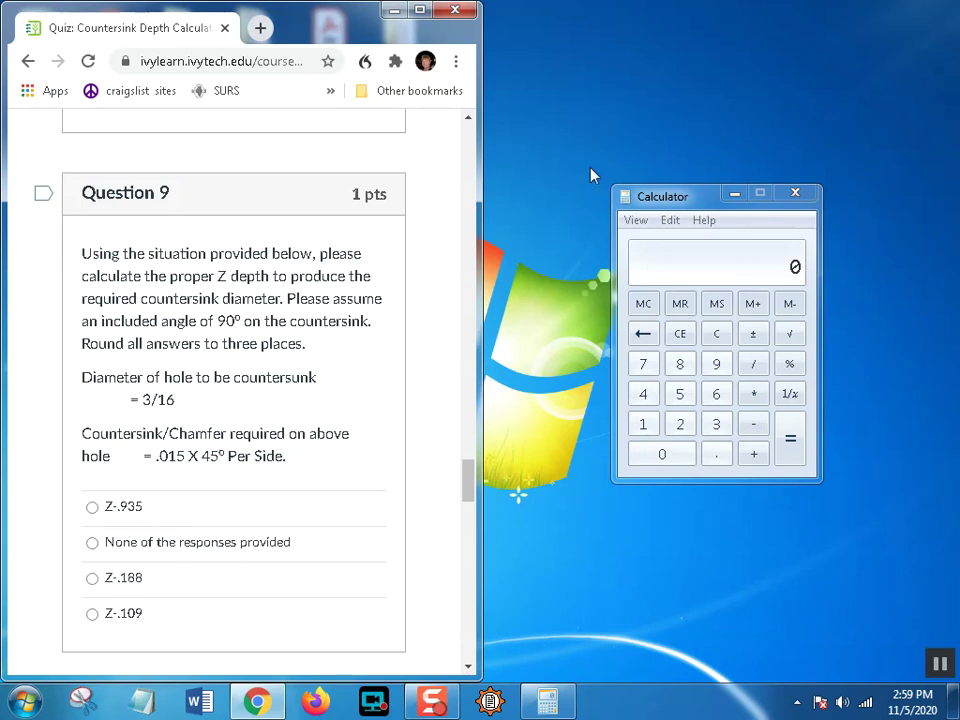
{"action": "type", "text": "3/16"}
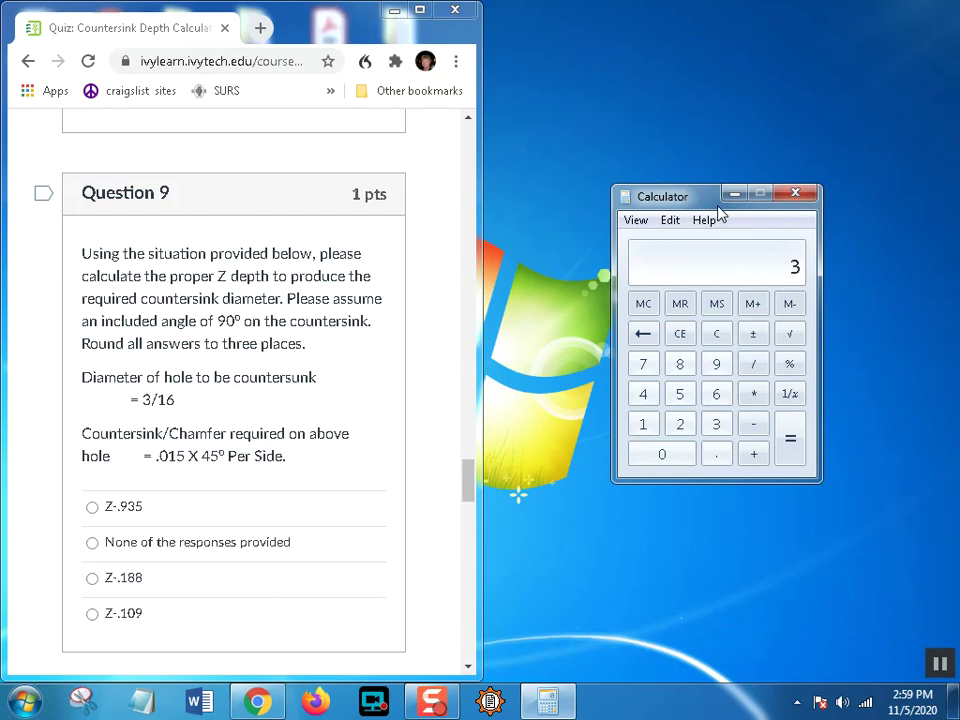
{"action": "key", "text": "Return"}
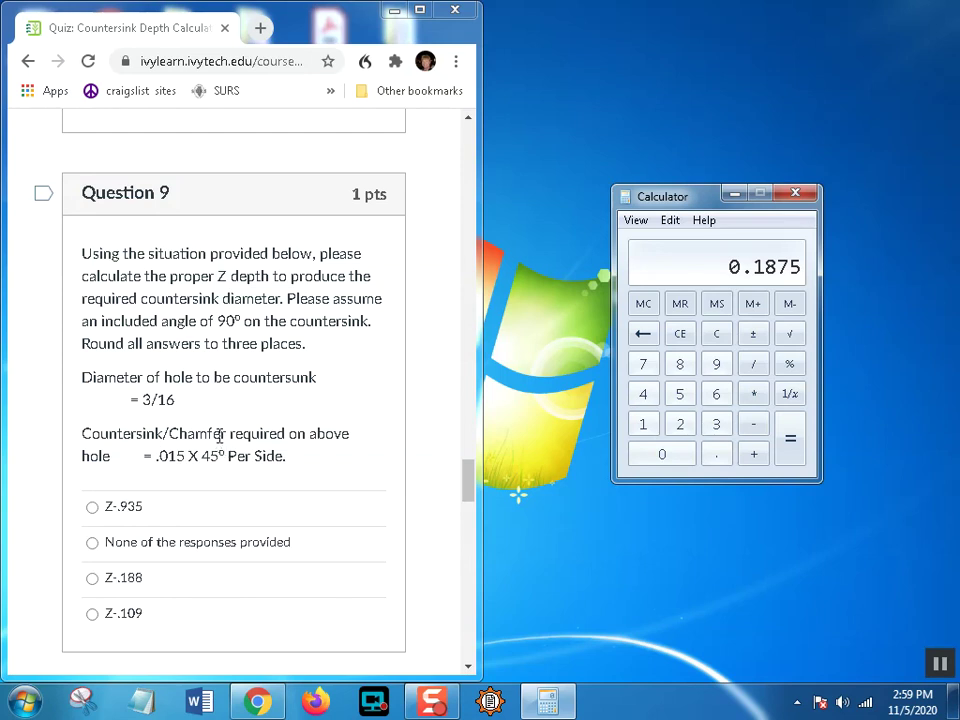
{"action": "key", "text": "plus"}
{"action": "type", "text": "0.03"}
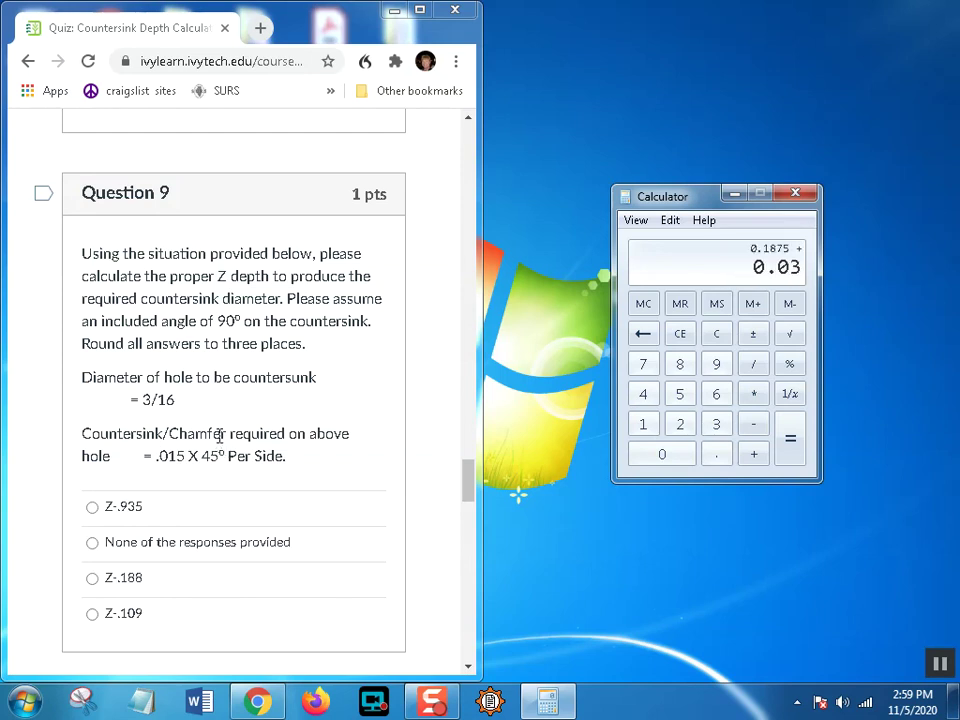
{"action": "key", "text": "Return"}
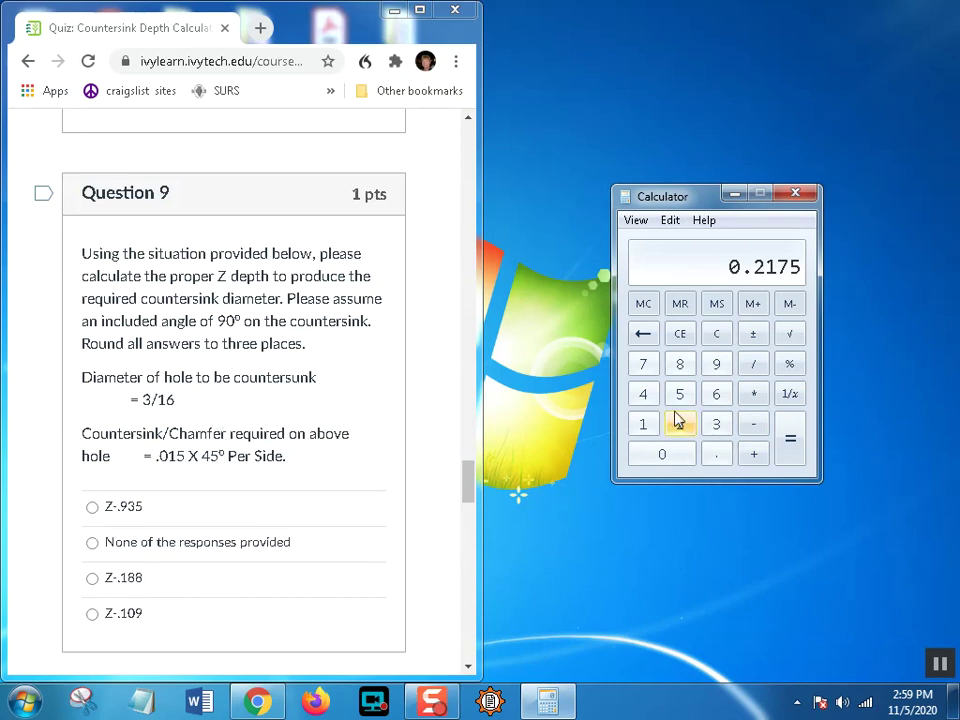
Divide Question 9's countersink diameter by 2, choose Z-.109 as the answer and highlight the given .015 chamfer value
{"action": "left_click", "coordinate": [771, 370]}
{"action": "left_click", "coordinate": [680, 424]}
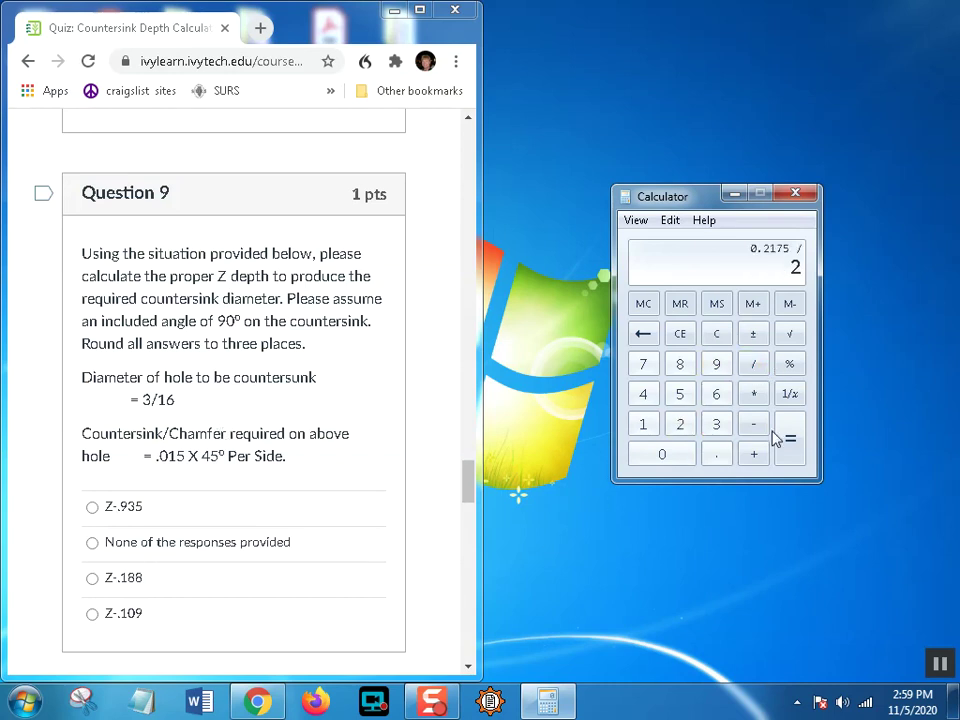
{"action": "left_click", "coordinate": [790, 437]}
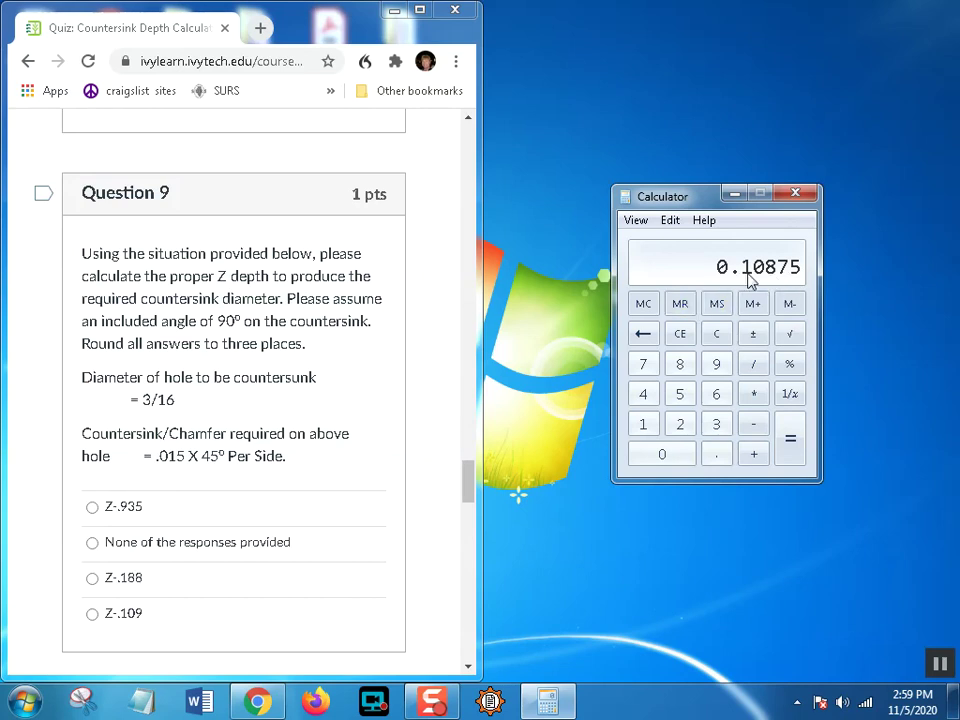
{"action": "left_click", "coordinate": [92, 614]}
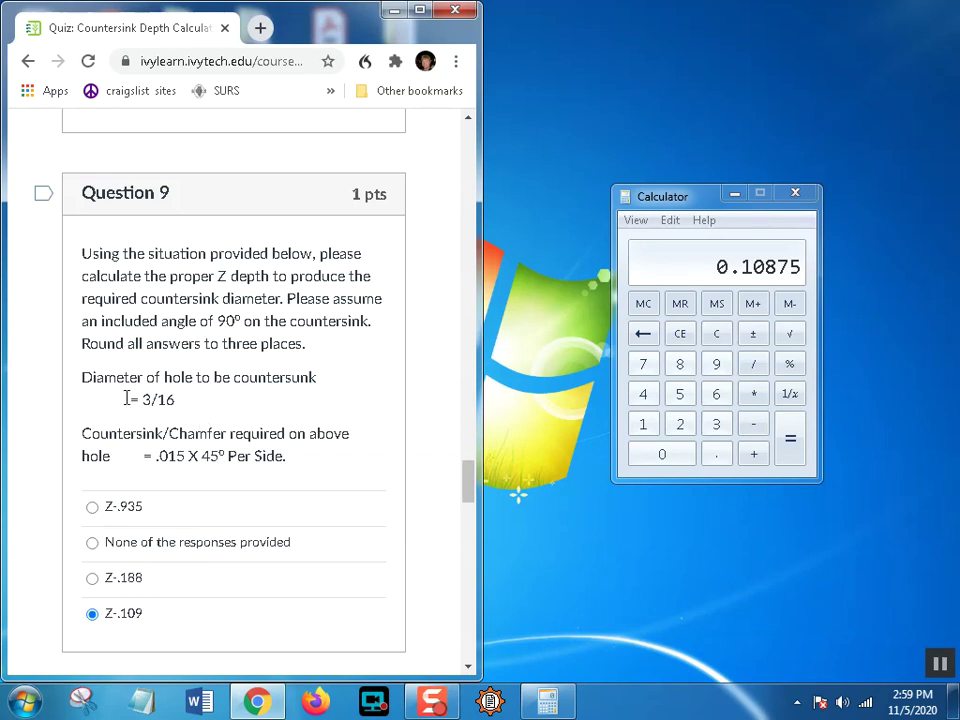
{"action": "double_click", "coordinate": [148, 456]}
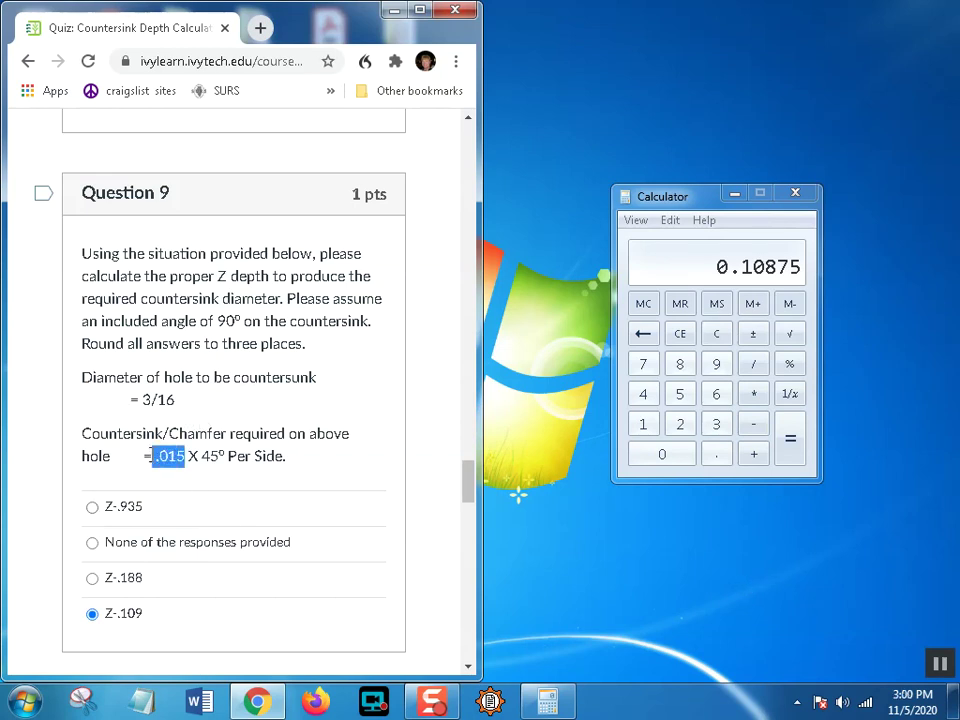